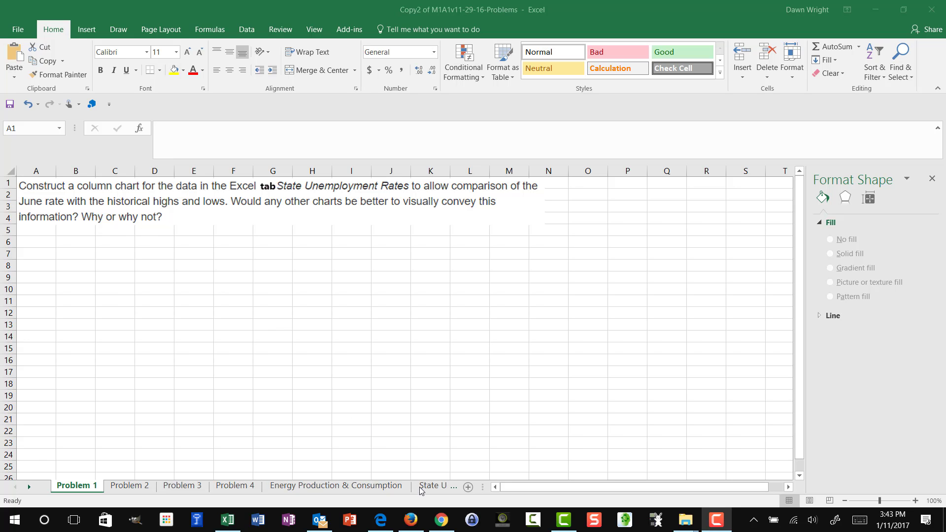
# Open the State Unemployment Rates sheet and select the whole data table with its headers, A3:D54
pyautogui.click(432, 489)
pyautogui.click(433, 490)
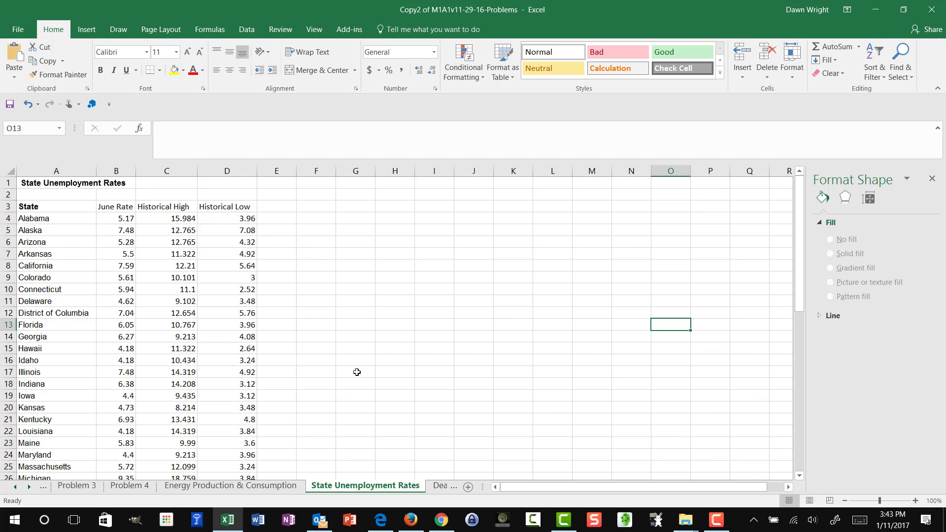
pyautogui.scroll(-7, 368, 325)
pyautogui.scroll(-4, 368, 326)
pyautogui.scroll(11, 367, 331)
pyautogui.moveTo(28, 207); pyautogui.dragTo(235, 455)
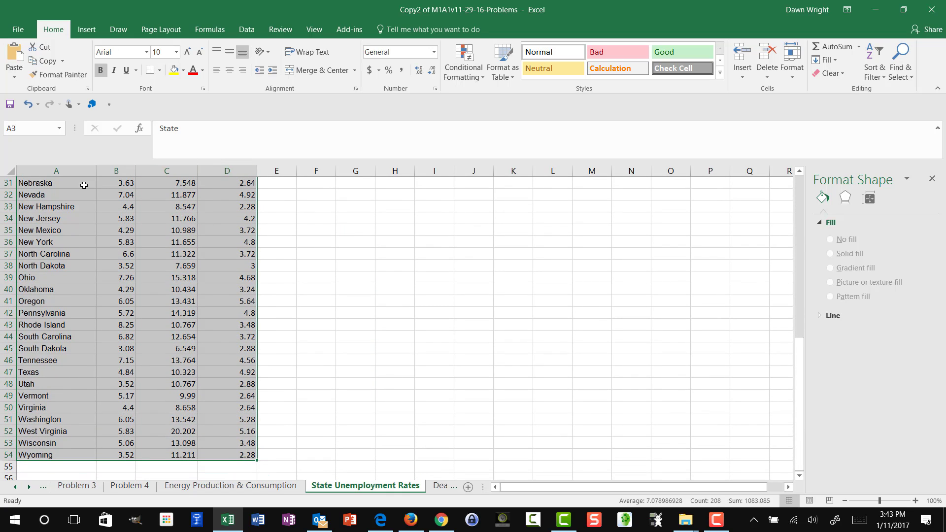
# Insert a Clustered Column chart from the selected unemployment data and enlarge it so the state labels are readable
pyautogui.click(88, 30)
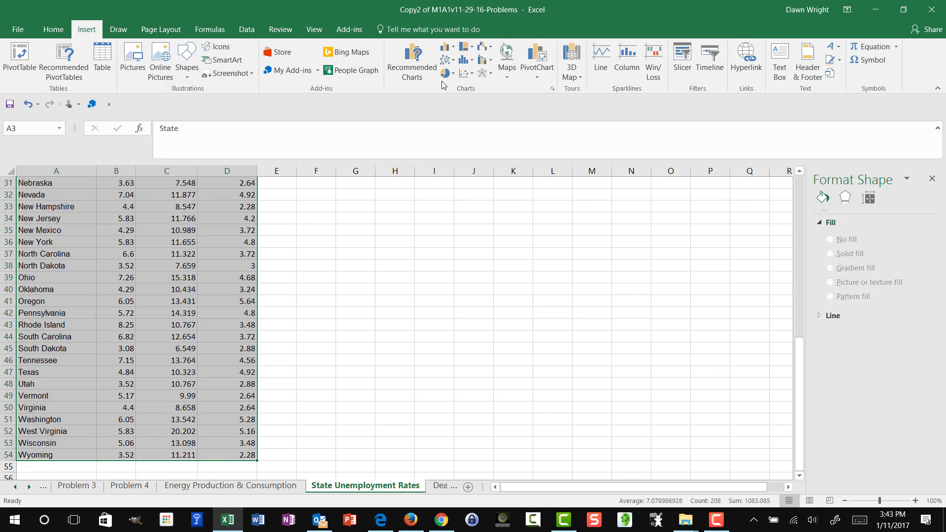
pyautogui.click(416, 69)
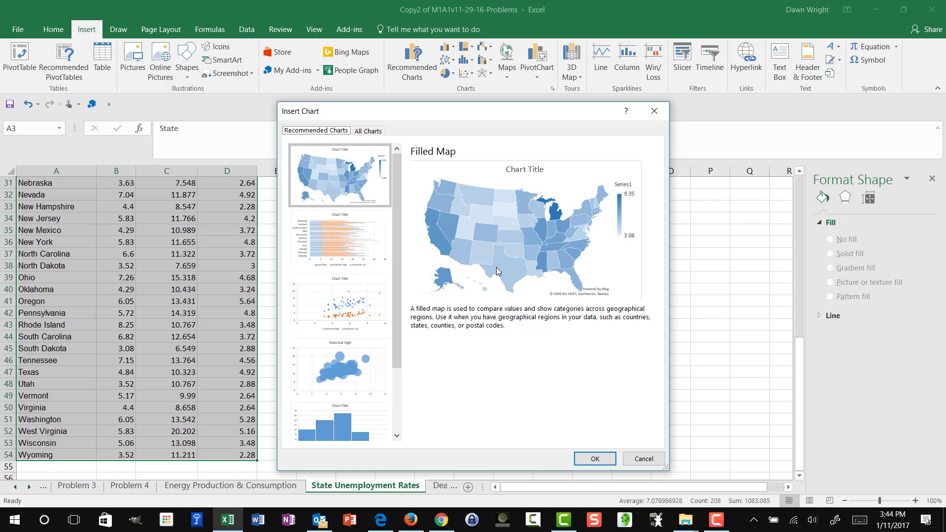
pyautogui.click(348, 244)
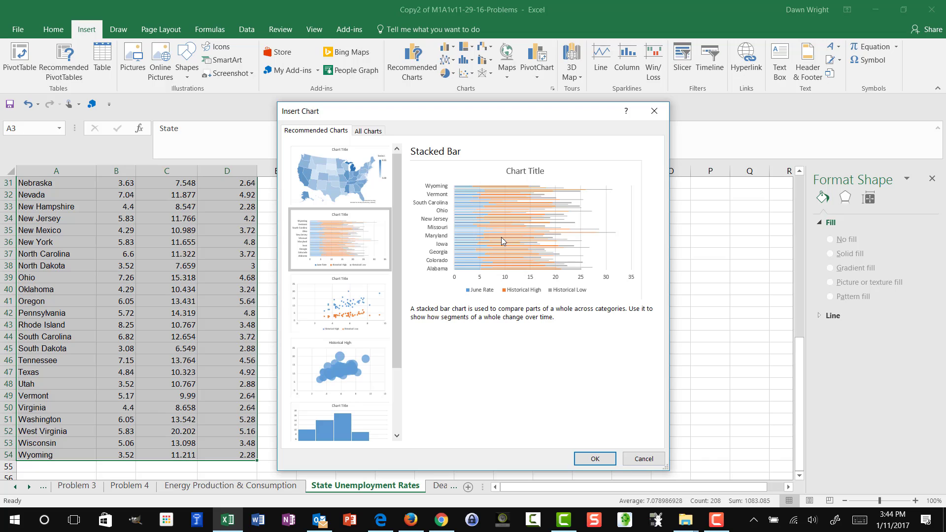
pyautogui.click(371, 131)
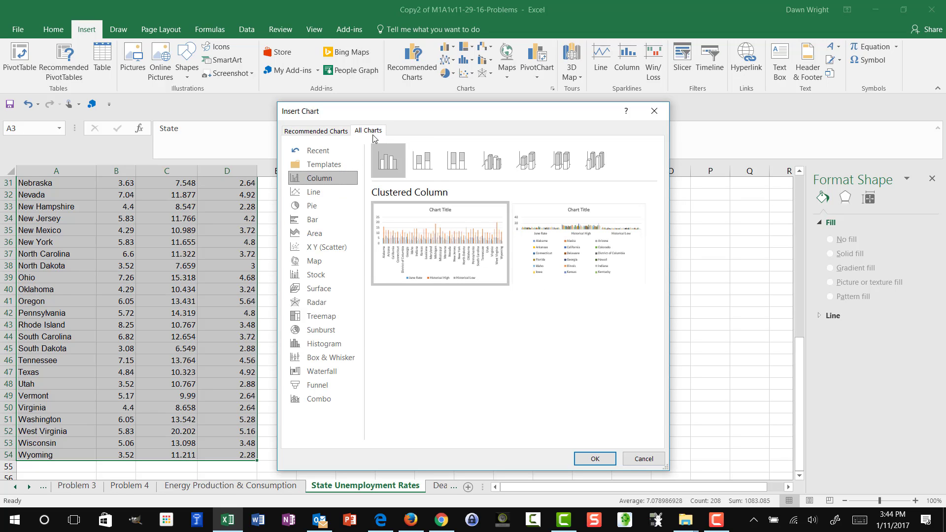
pyautogui.moveTo(407, 244)
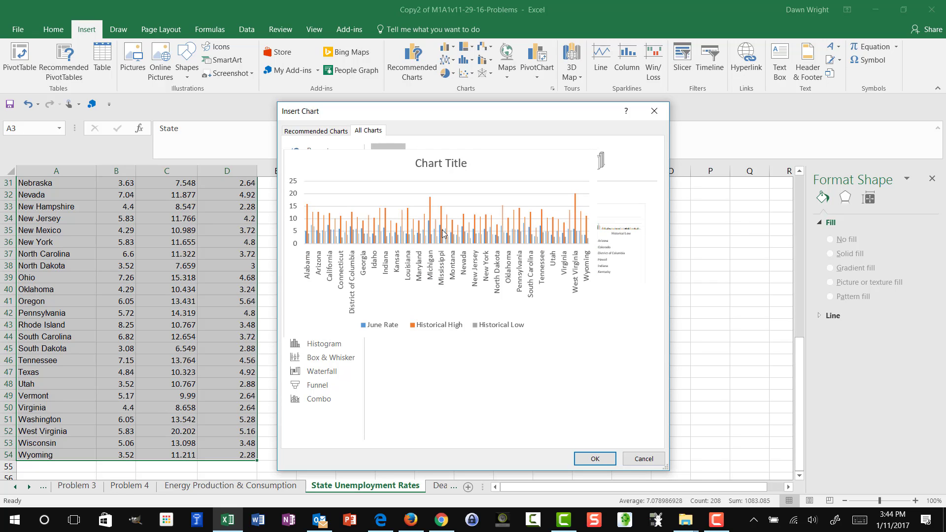
pyautogui.click(595, 459)
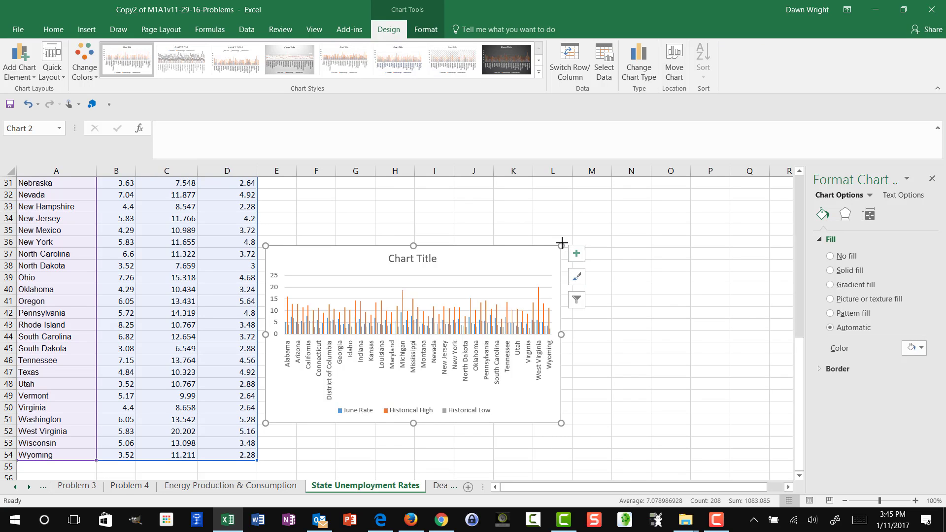
pyautogui.moveTo(561, 245); pyautogui.dragTo(786, 187)
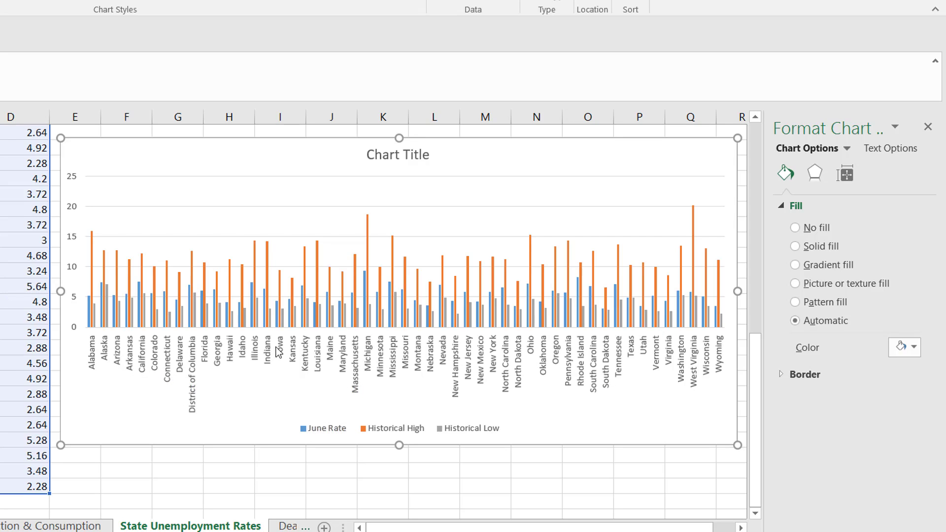
pyautogui.moveTo(61, 445); pyautogui.dragTo(1, 457)
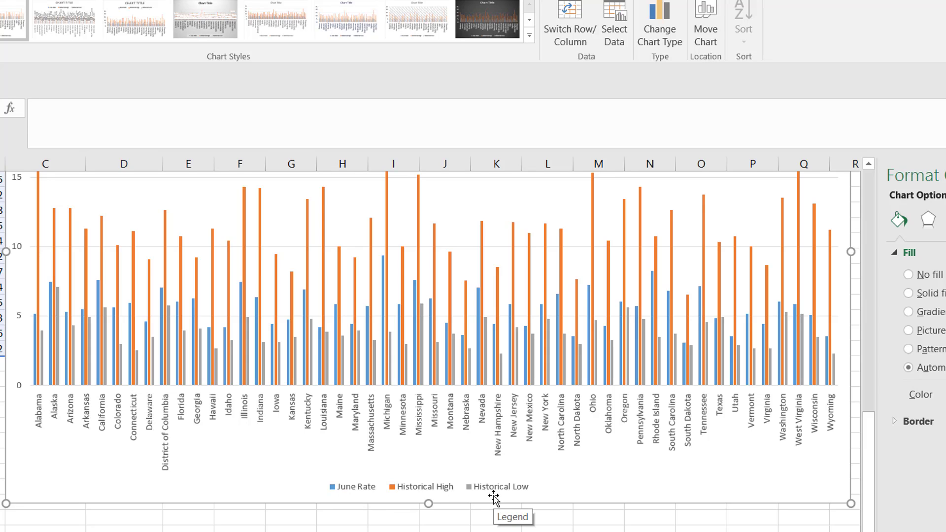
# Fill the Historical Low columns with solid green after trying gold and blue
pyautogui.click(43, 383)
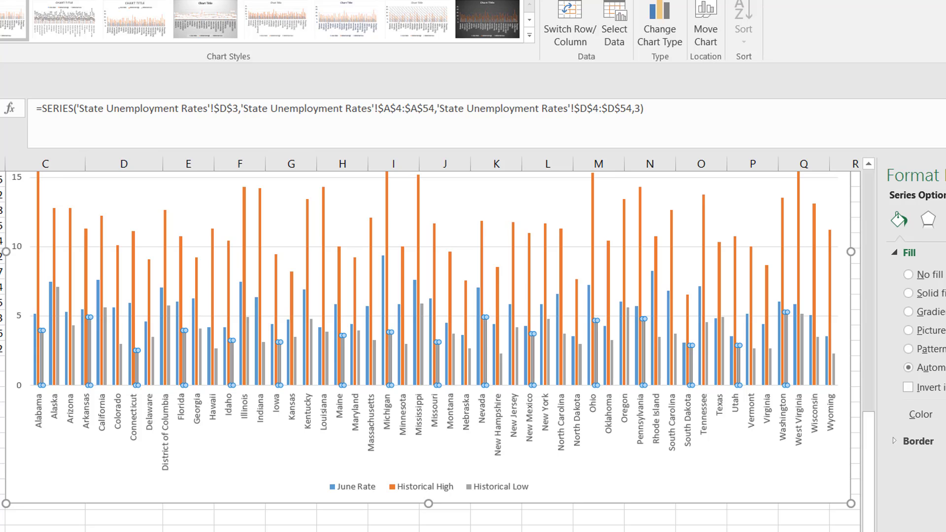
pyautogui.click(945, 414)
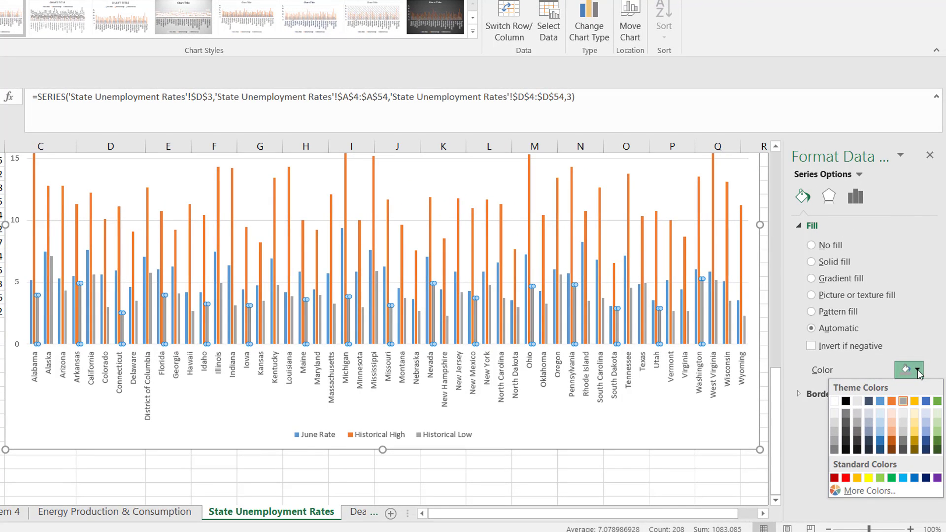
pyautogui.click(914, 401)
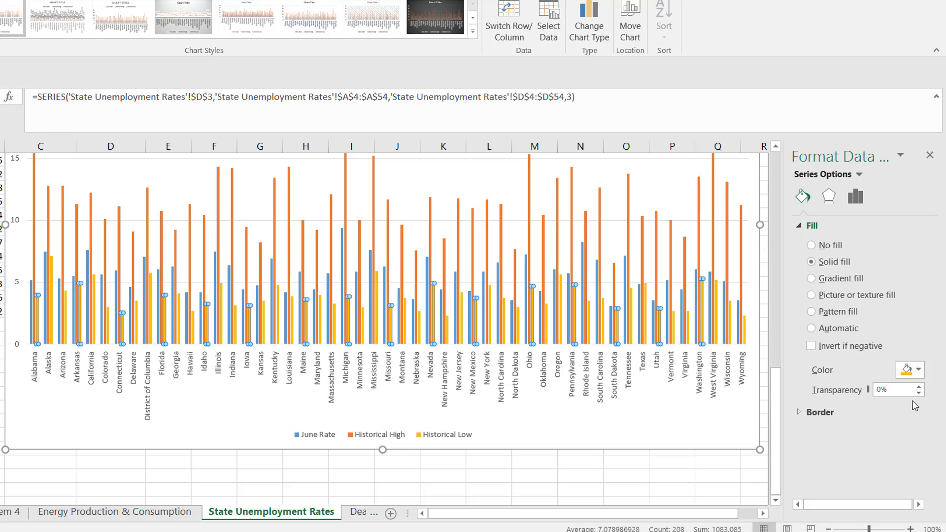
pyautogui.click(920, 370)
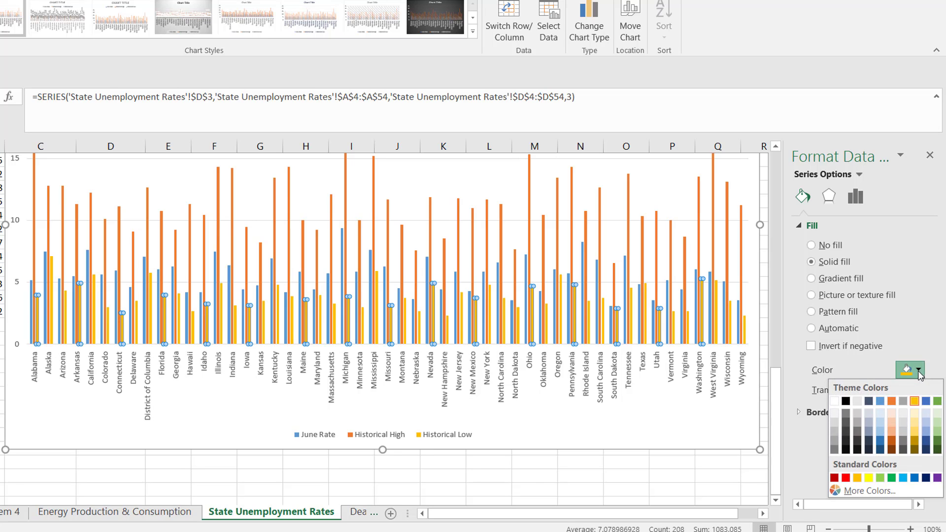
pyautogui.click(926, 401)
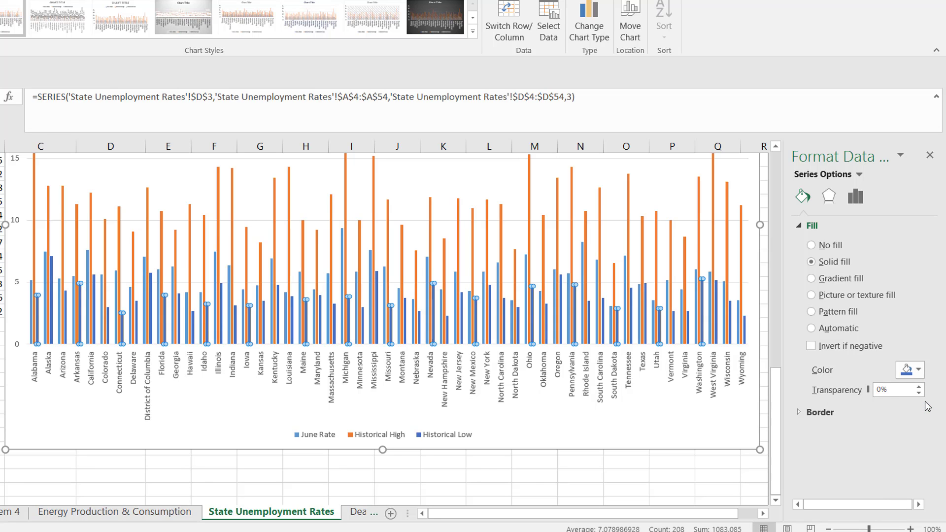
pyautogui.click(919, 370)
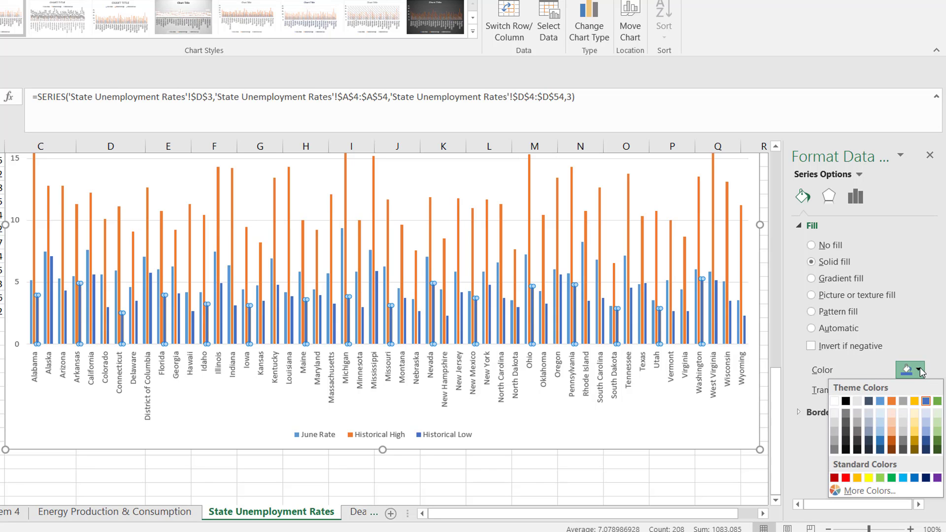
pyautogui.click(939, 401)
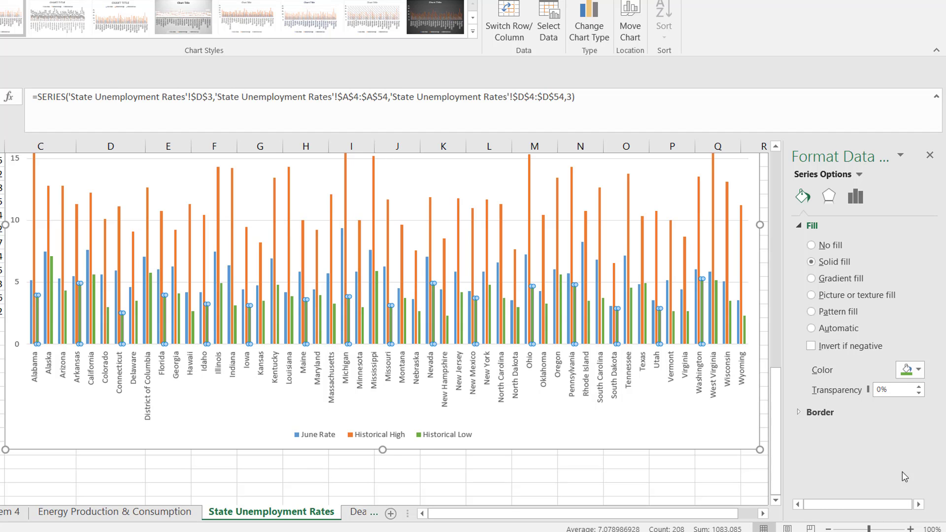
pyautogui.click(741, 438)
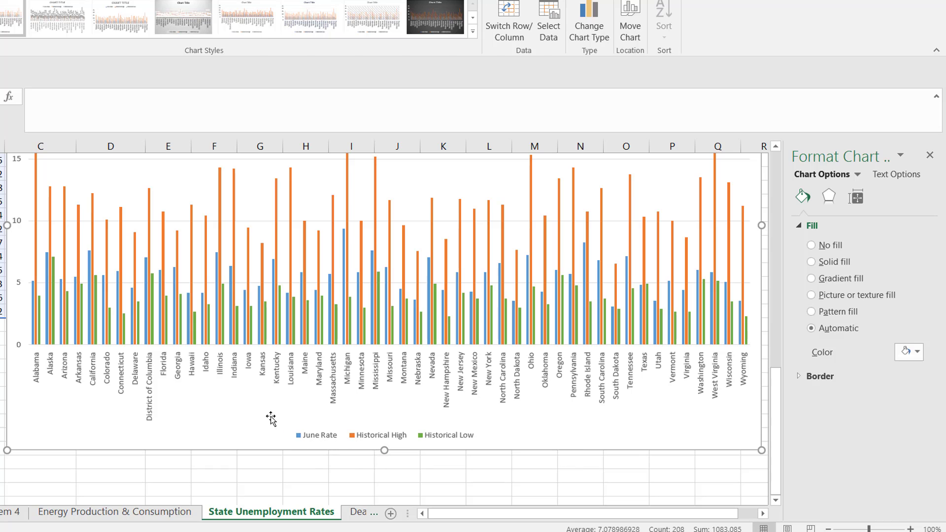
# Move the chart slightly down the sheet and examine the Michigan and Wyoming columns
pyautogui.moveTo(270, 418); pyautogui.dragTo(260, 461)
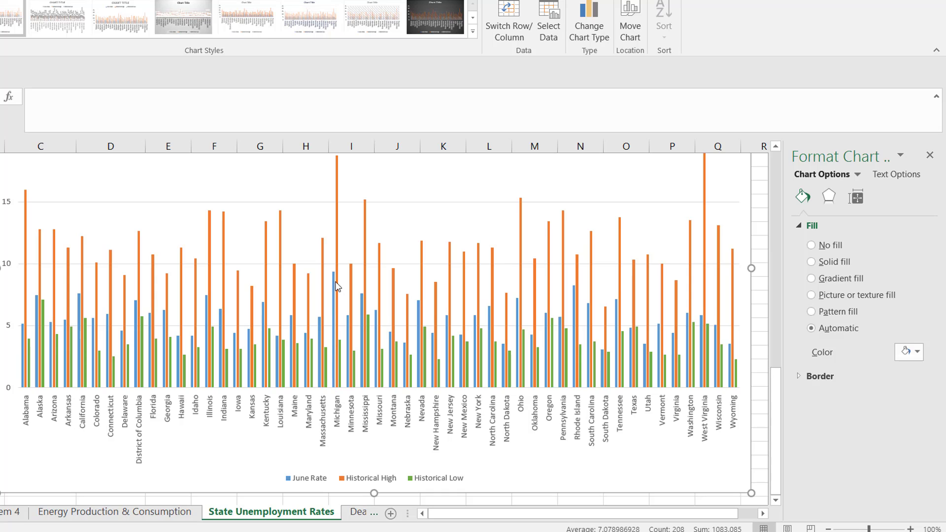
pyautogui.moveTo(337, 281)
pyautogui.moveTo(739, 368)
pyautogui.moveTo(736, 266)
# Replace the chart title with "State Unemployment Rates (%)" and move the chart up to about row 31
pyautogui.scroll(4, 435, 411)
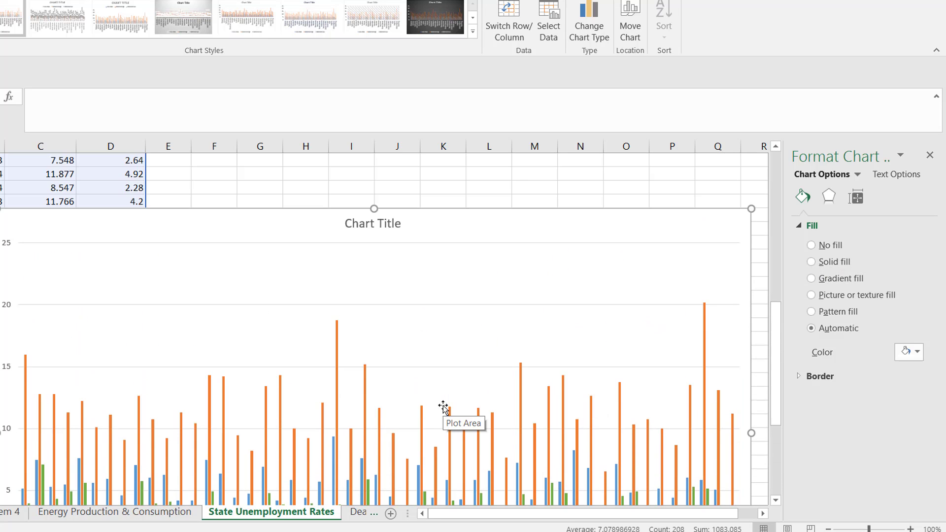
pyautogui.click(366, 226)
pyautogui.doubleClick(366, 226)
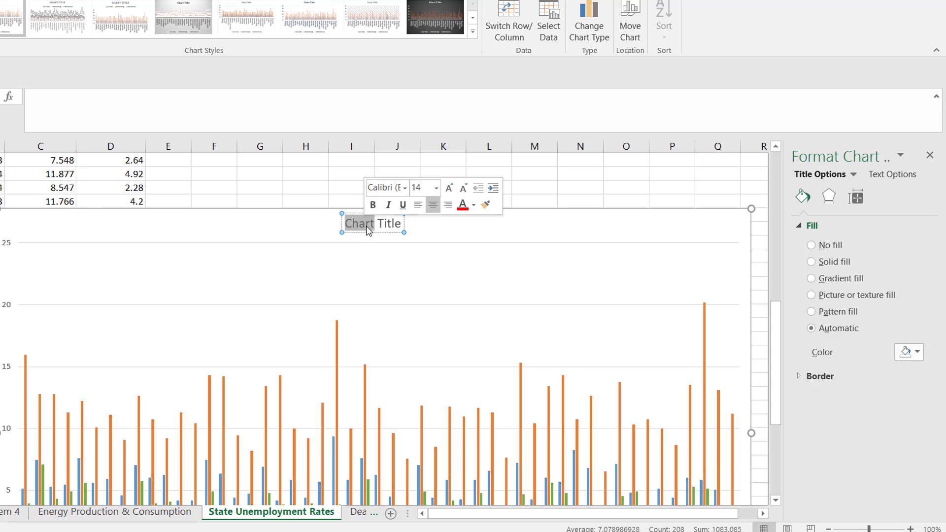
pyautogui.write('Stat')
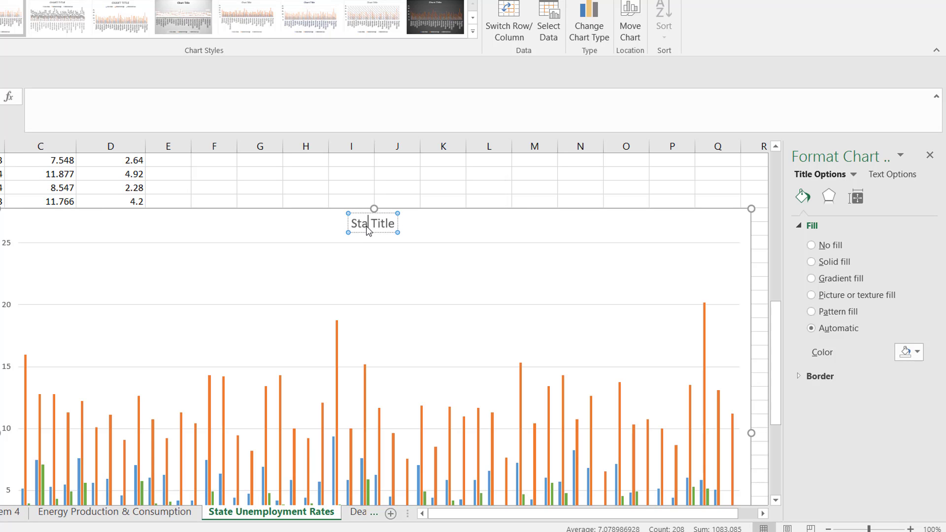
pyautogui.write('e')
pyautogui.write(' Unemp')
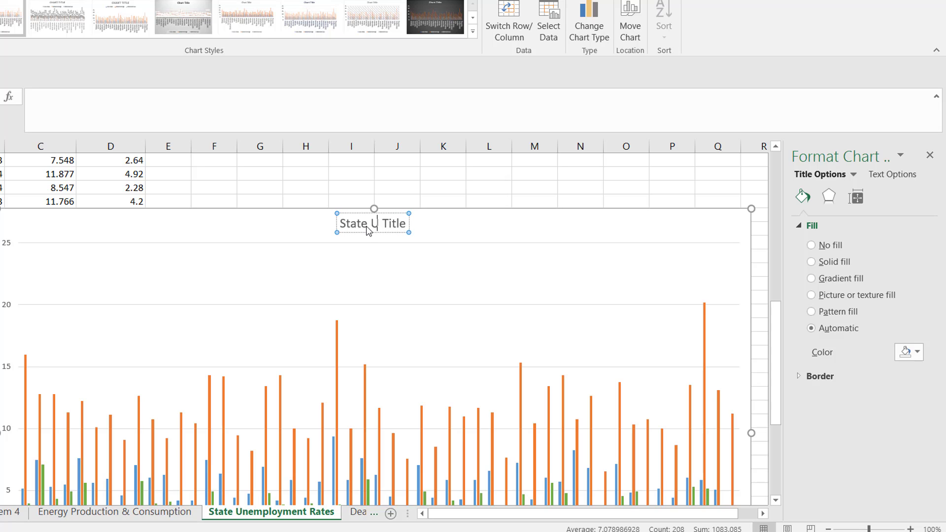
pyautogui.write('loyment')
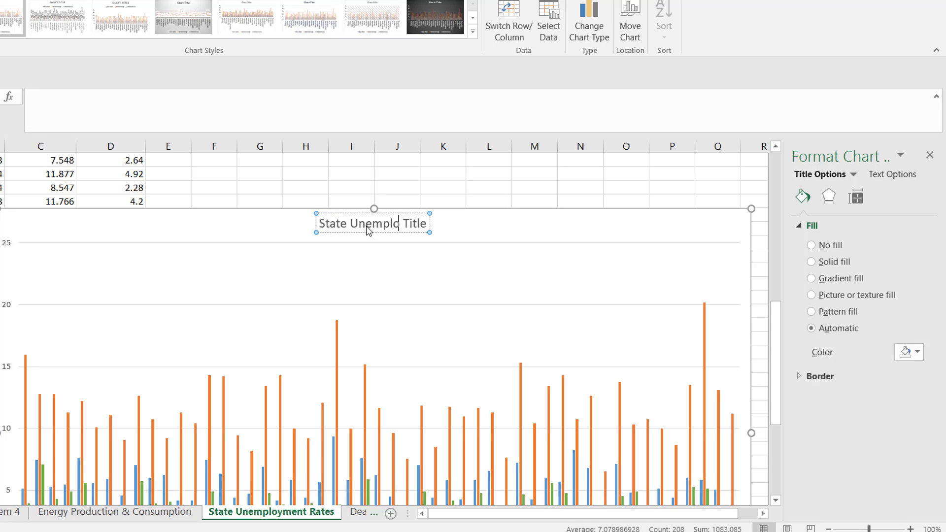
pyautogui.write(' Rates')
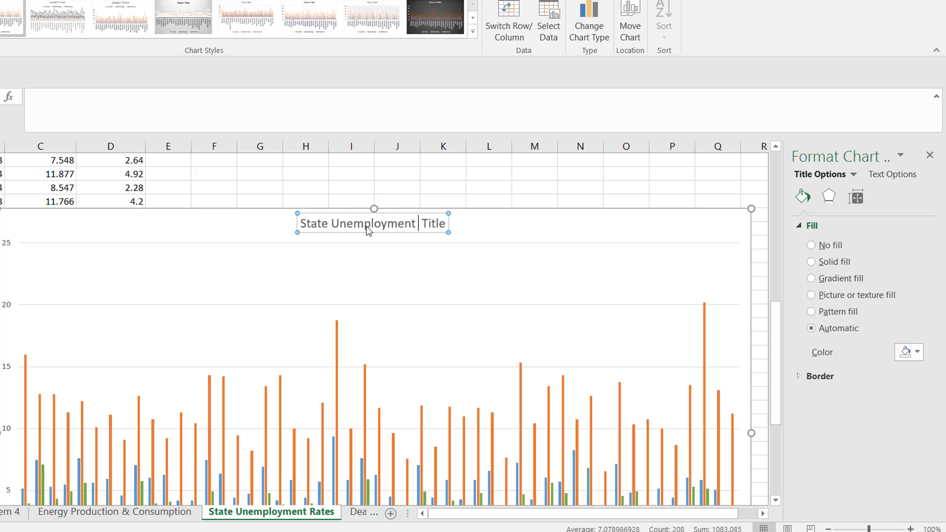
pyautogui.write(' (%')
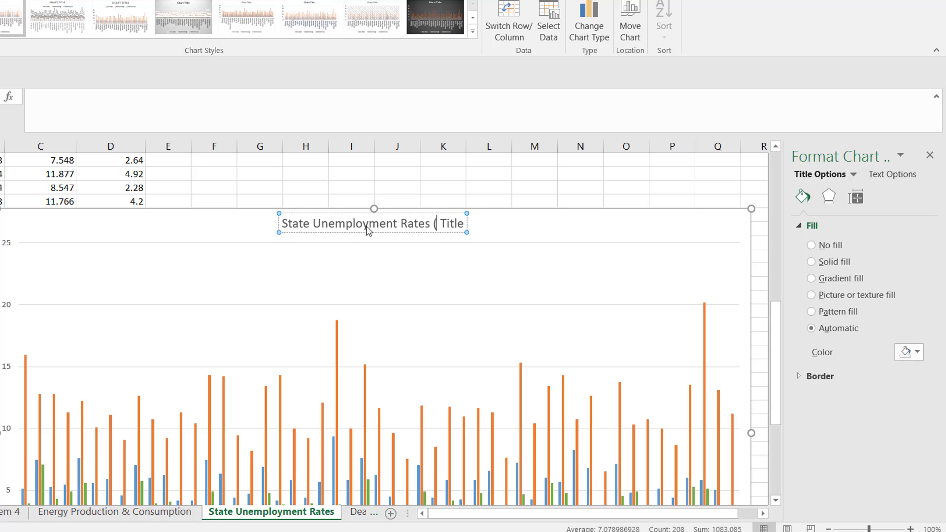
pyautogui.write(')')
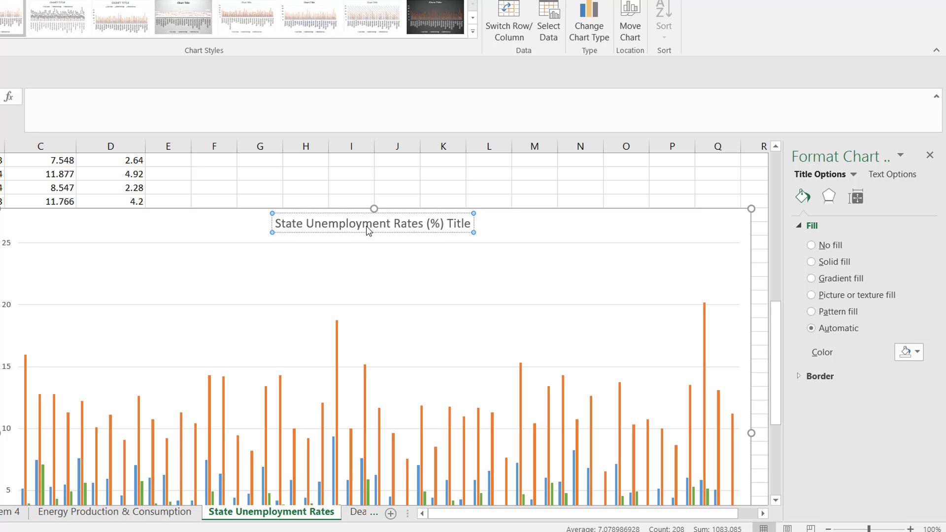
pyautogui.press('Delete')
pyautogui.press('Delete')
pyautogui.press('Delete')
pyautogui.press('Delete')
pyautogui.press('Delete')
pyautogui.press('Delete')
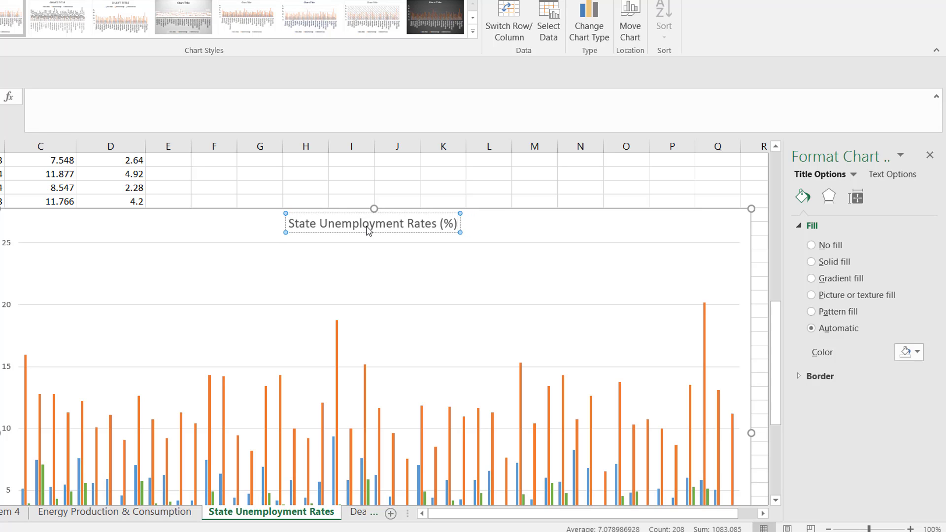
pyautogui.click(534, 267)
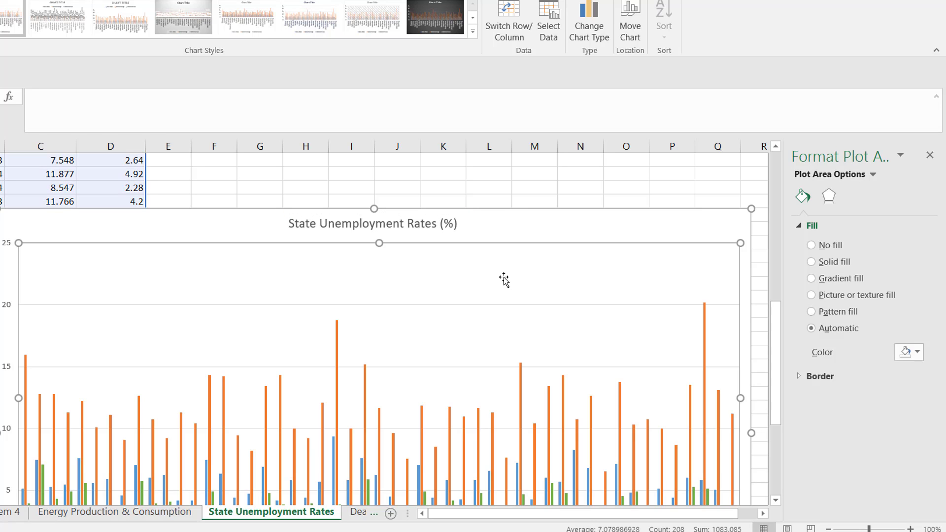
pyautogui.moveTo(530, 228); pyautogui.dragTo(529, 174)
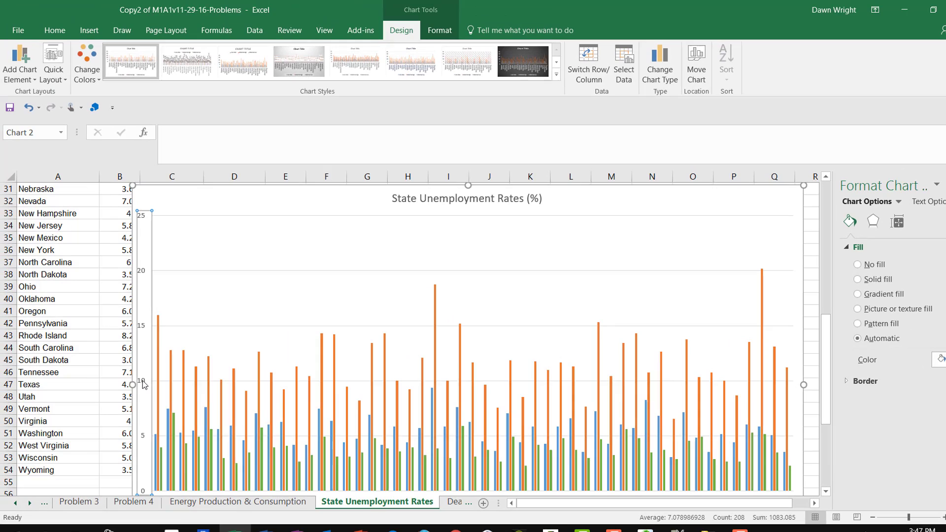
# Open the axis options for the chart's vertical value axis
pyautogui.click(68, 380)
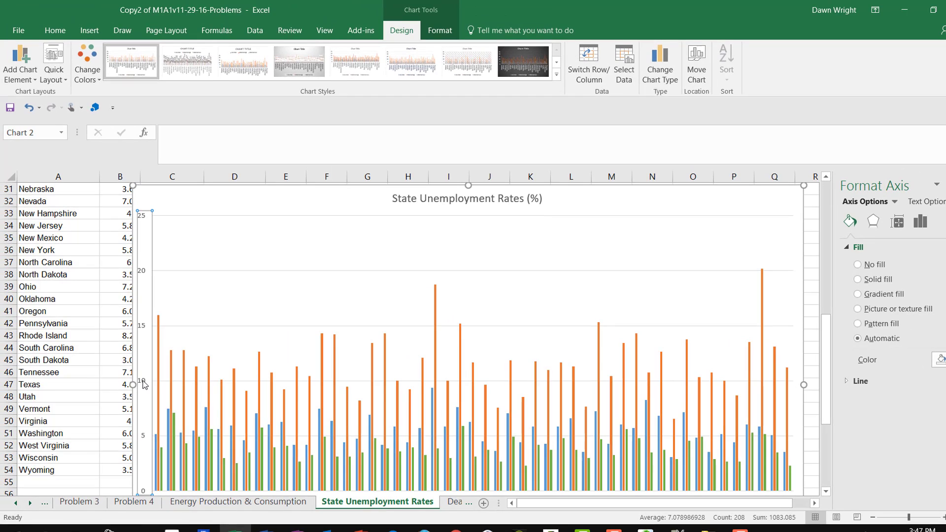
pyautogui.rightClick(68, 381)
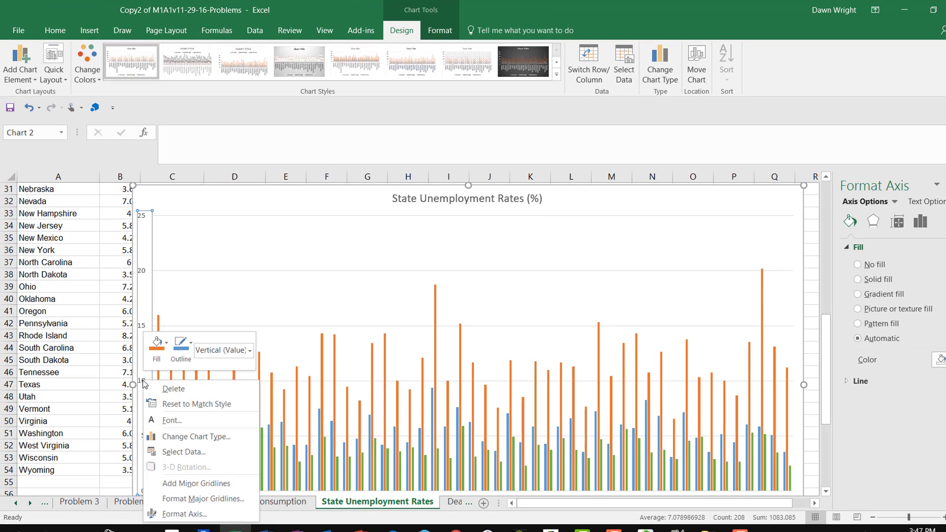
pyautogui.click(182, 514)
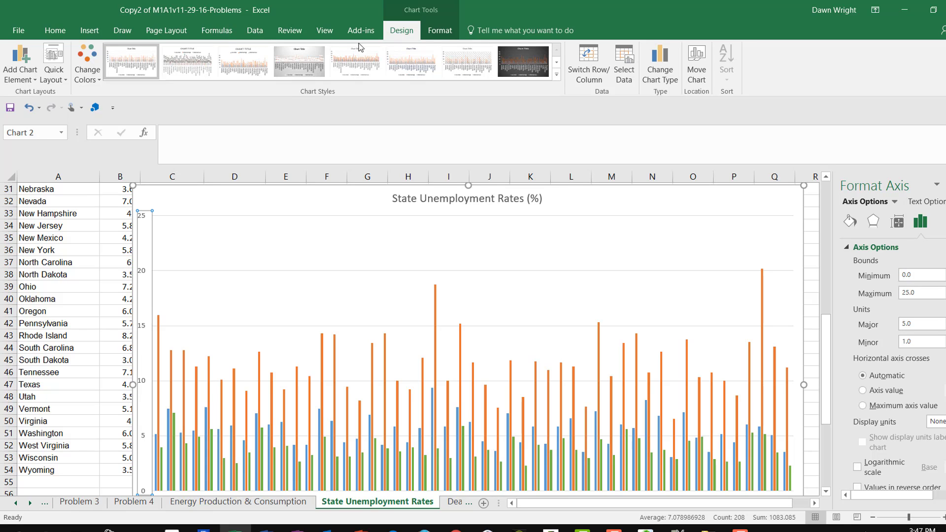
# Add a primary vertical axis title to the unemployment chart
pyautogui.click(273, 46)
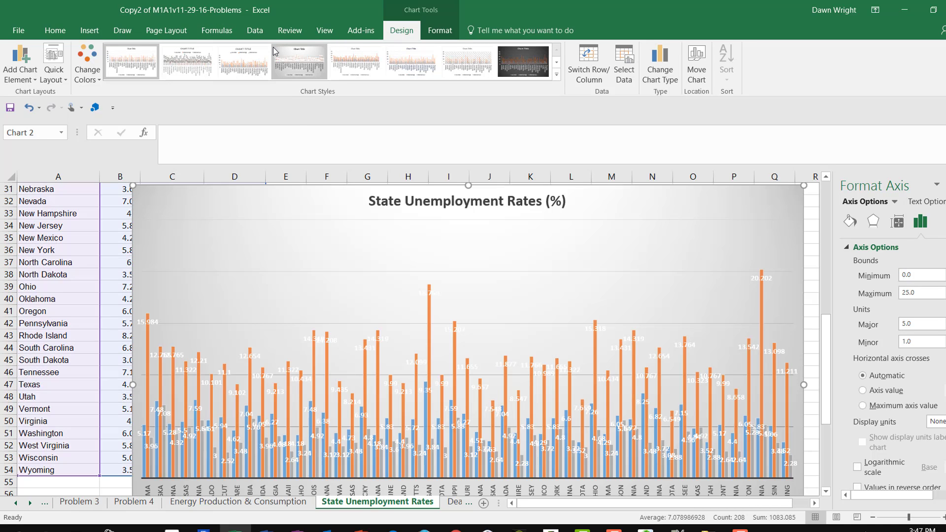
pyautogui.click(32, 60)
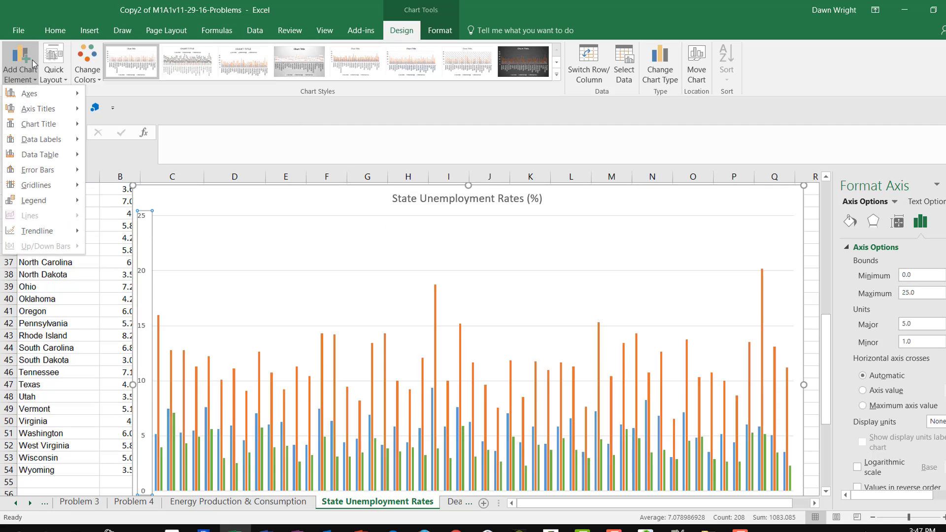
pyautogui.moveTo(54, 114)
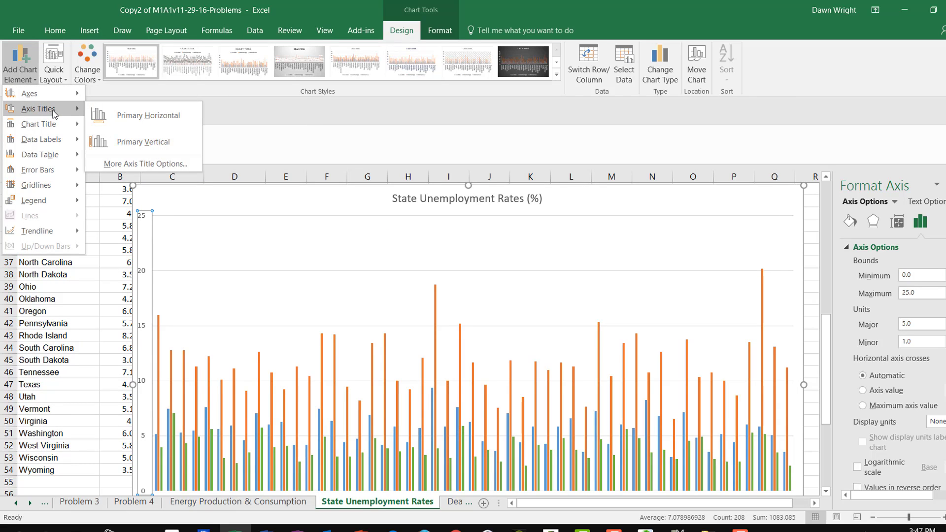
pyautogui.click(169, 142)
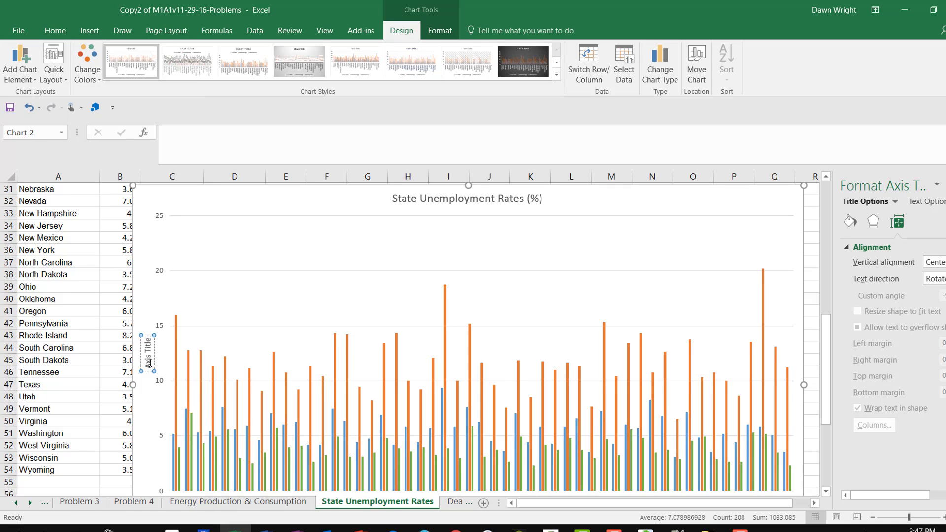
# Replace the vertical axis title's placeholder text with "% Unemployment"
pyautogui.press('Delete')
pyautogui.press('Delete')
pyautogui.press('Delete')
pyautogui.write('% Unemploy')
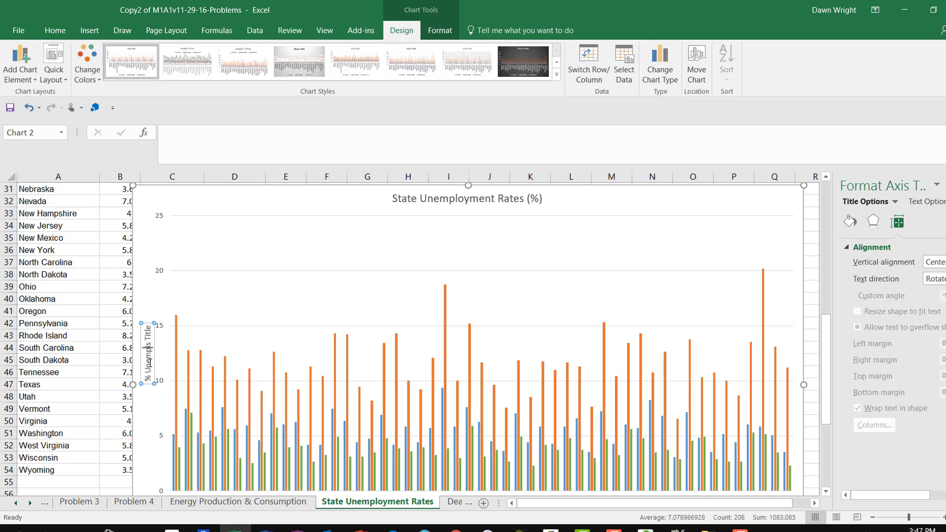
pyautogui.write('ment')
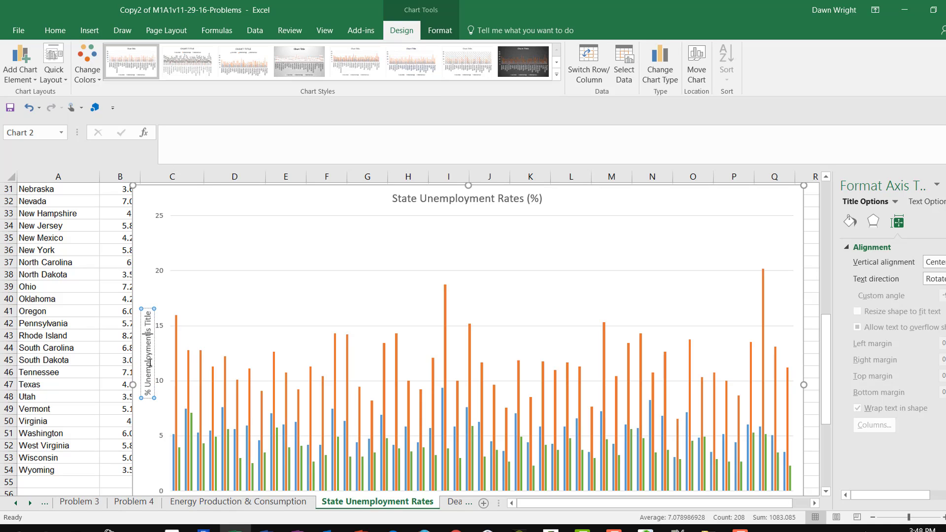
pyautogui.press('Delete')
pyautogui.press('Delete')
pyautogui.press('Delete')
pyautogui.press('Delete')
pyautogui.press('Delete')
pyautogui.press('Delete')
pyautogui.press('Delete')
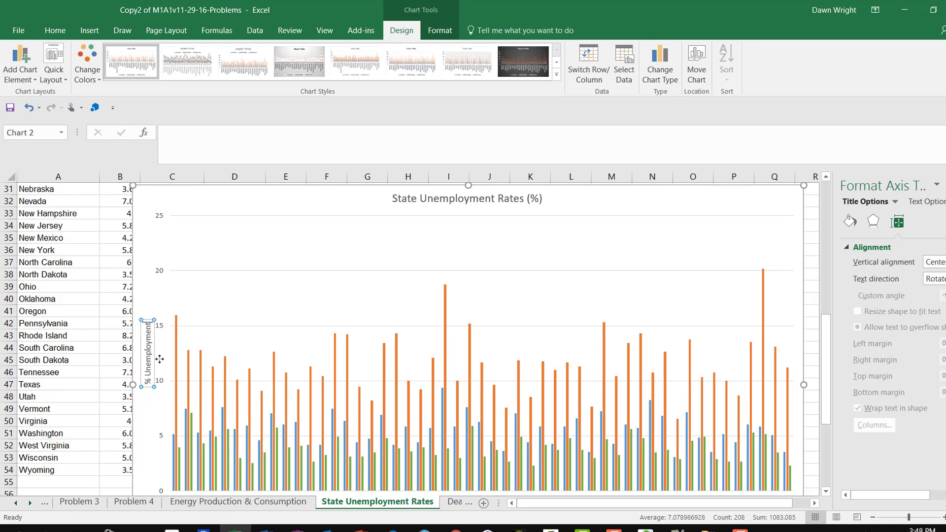
pyautogui.click(261, 298)
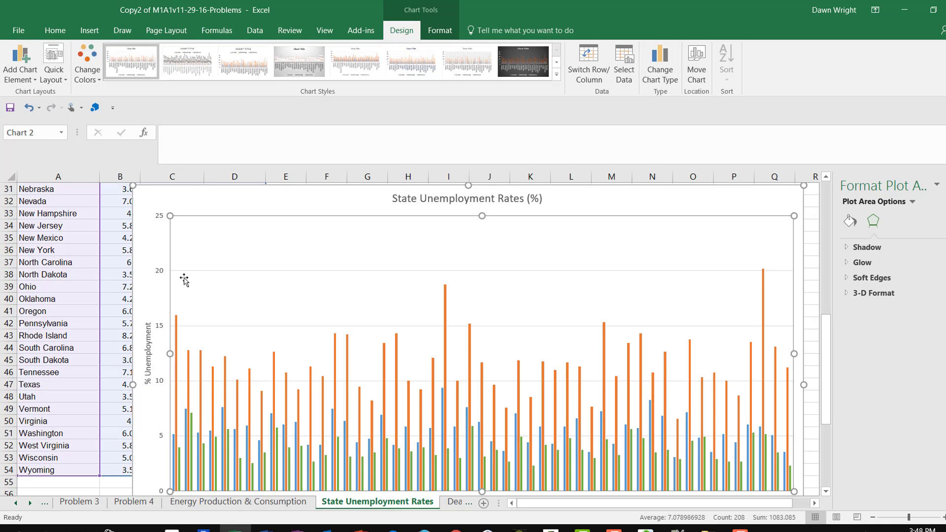
# Review the state labels and columns, and change the chart type to the basic Line chart
pyautogui.scroll(-1, 165, 397)
pyautogui.scroll(-3, 167, 398)
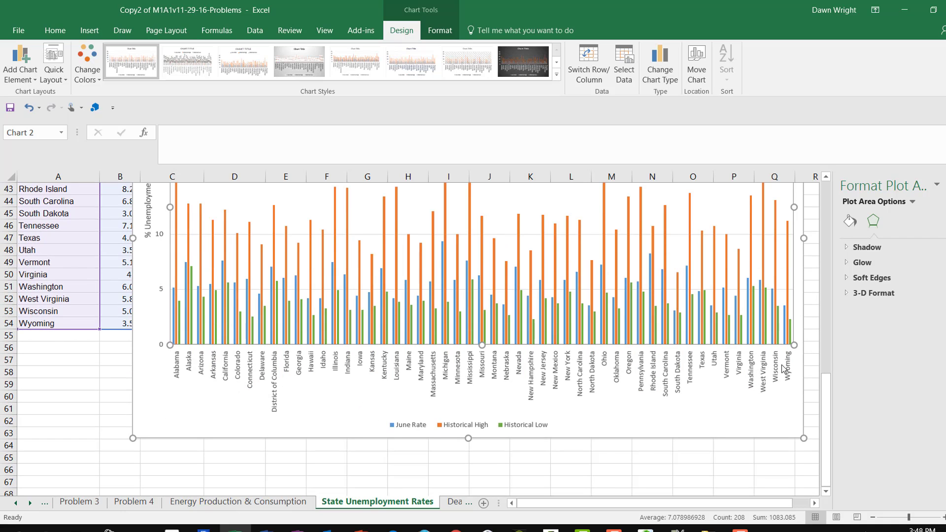
pyautogui.scroll(2, 708, 391)
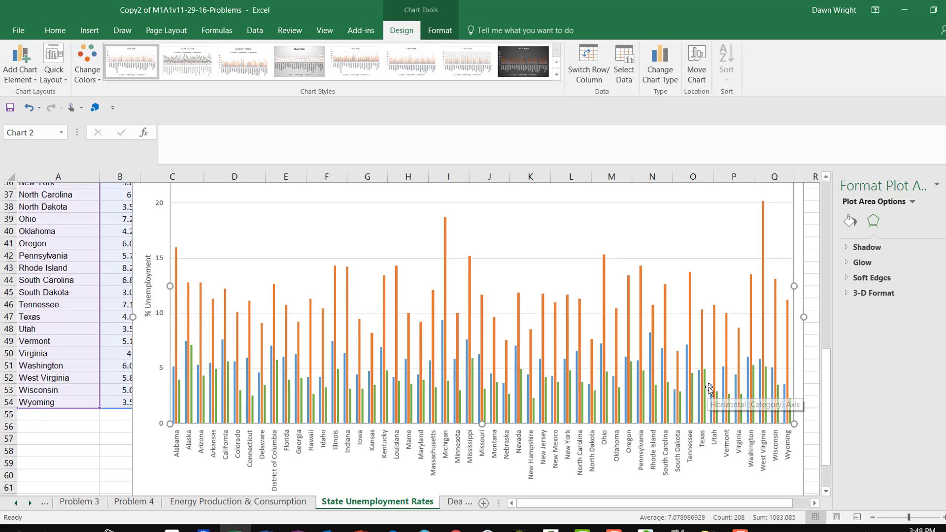
pyautogui.scroll(1, 708, 391)
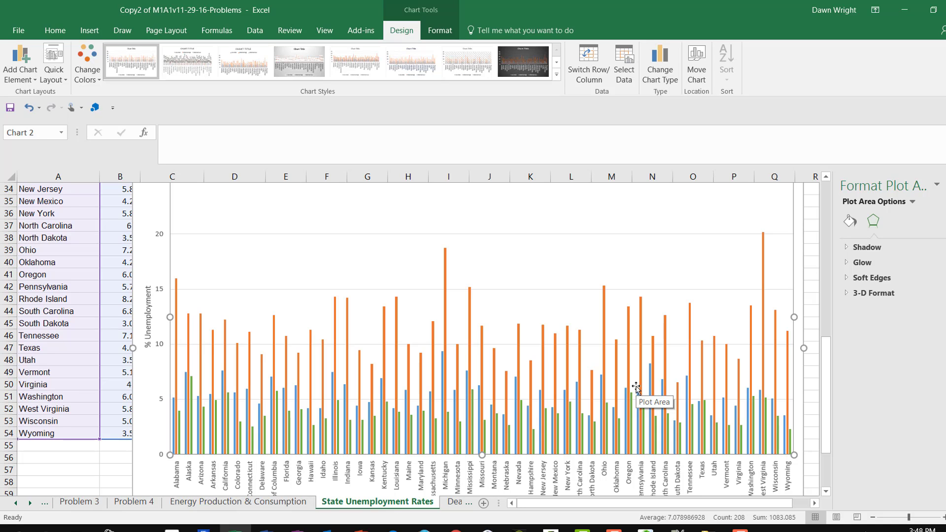
pyautogui.scroll(1, 636, 388)
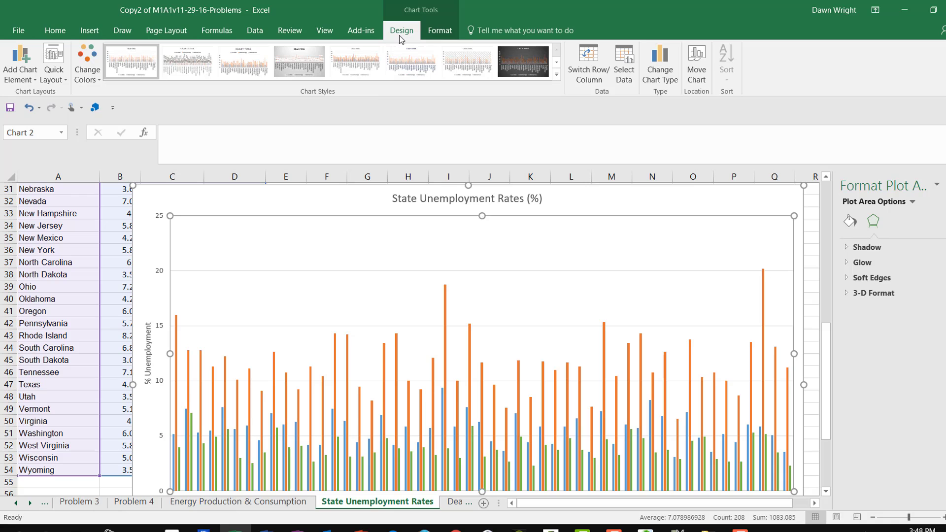
pyautogui.click(661, 78)
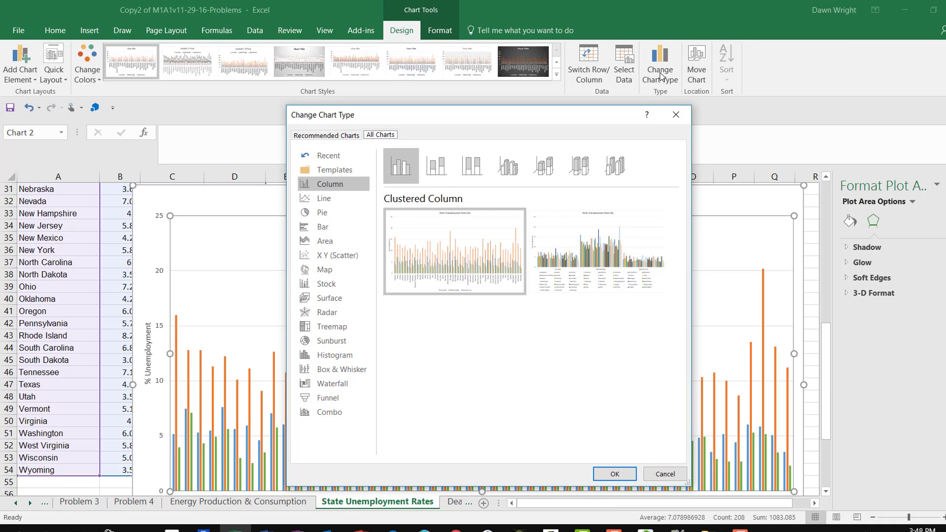
pyautogui.click(316, 201)
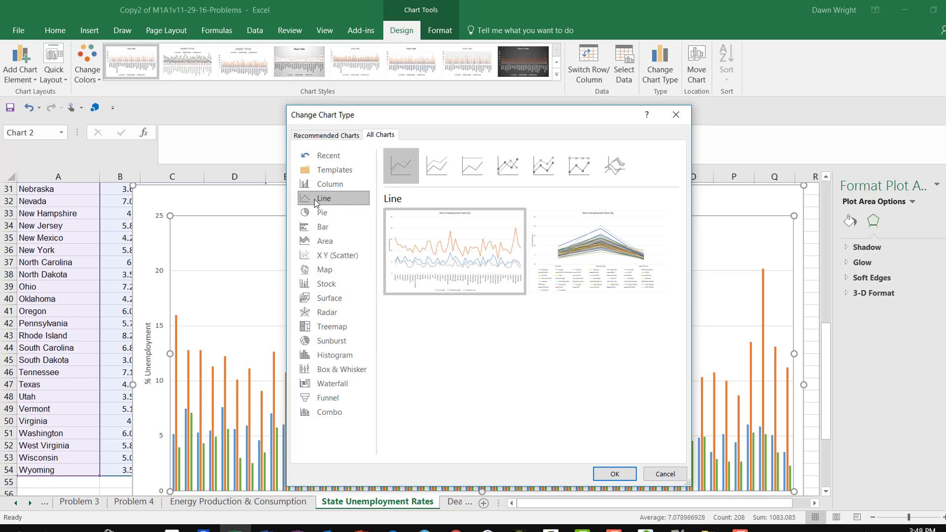
pyautogui.click(622, 475)
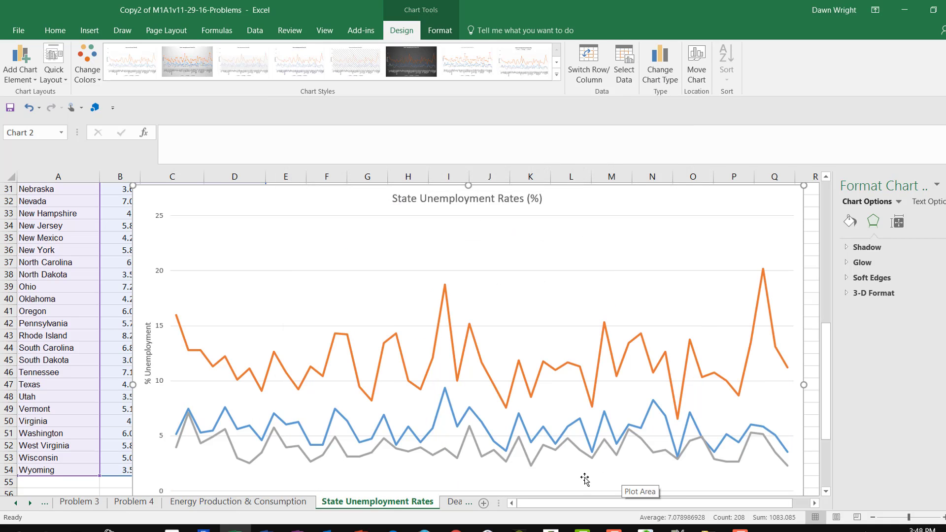
# Examine the three lines across the states and narrow the chart so its right edge lies at column L
pyautogui.scroll(-1, 586, 419)
pyautogui.scroll(-3, 586, 419)
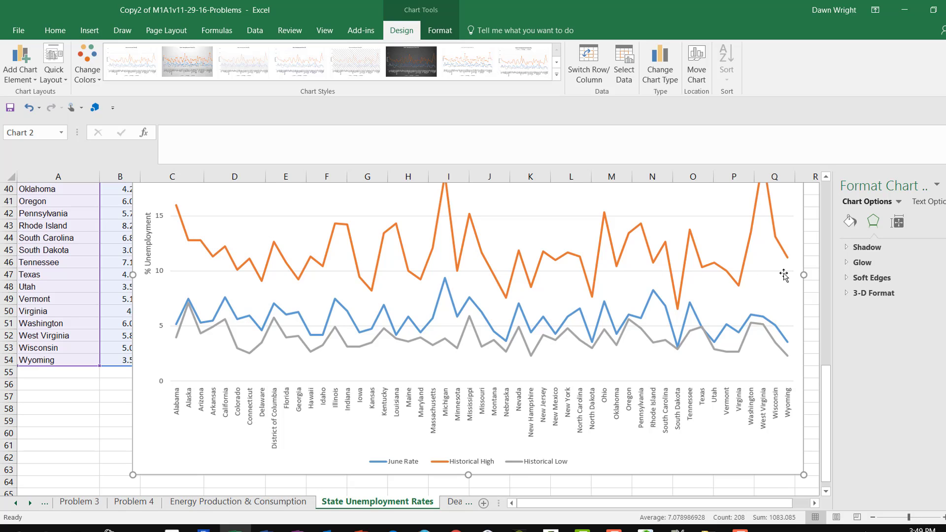
pyautogui.moveTo(636, 321)
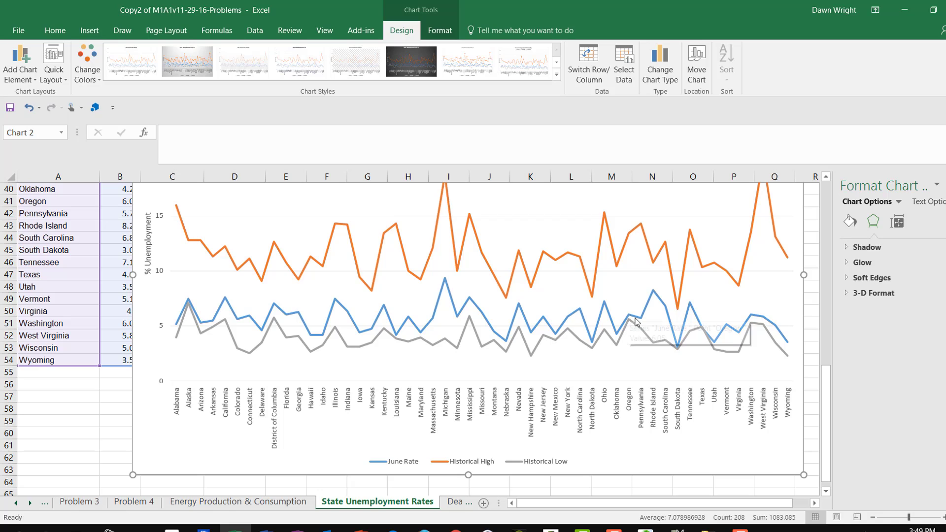
pyautogui.moveTo(673, 356)
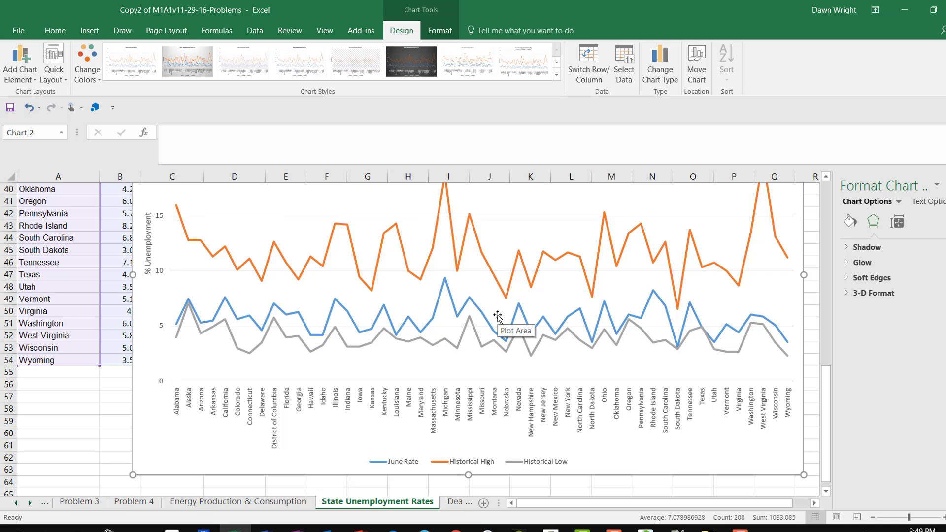
pyautogui.scroll(1, 497, 316)
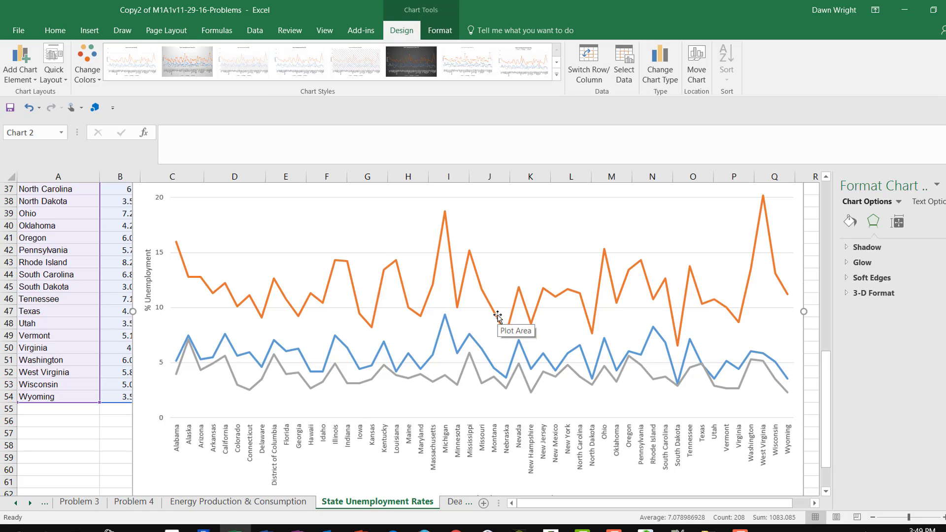
pyautogui.moveTo(498, 316)
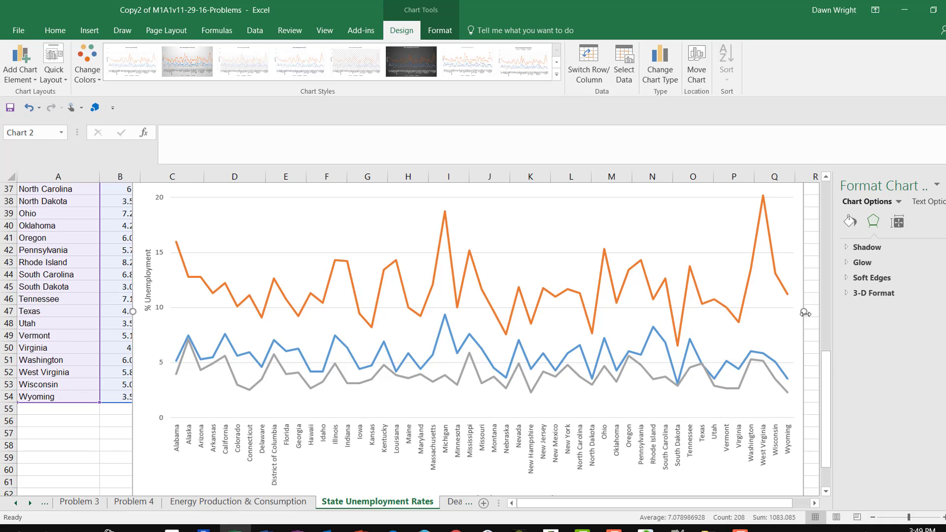
pyautogui.moveTo(804, 314); pyautogui.dragTo(591, 338)
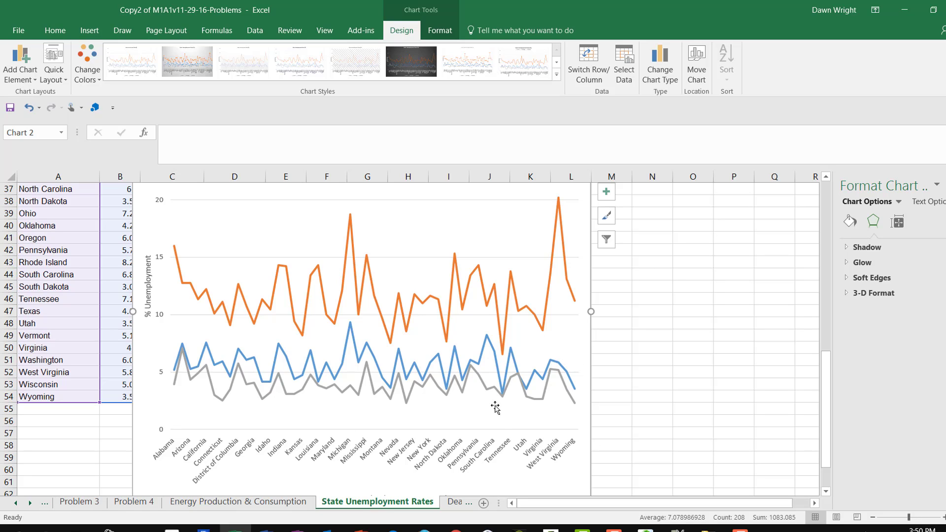
pyautogui.moveTo(417, 388)
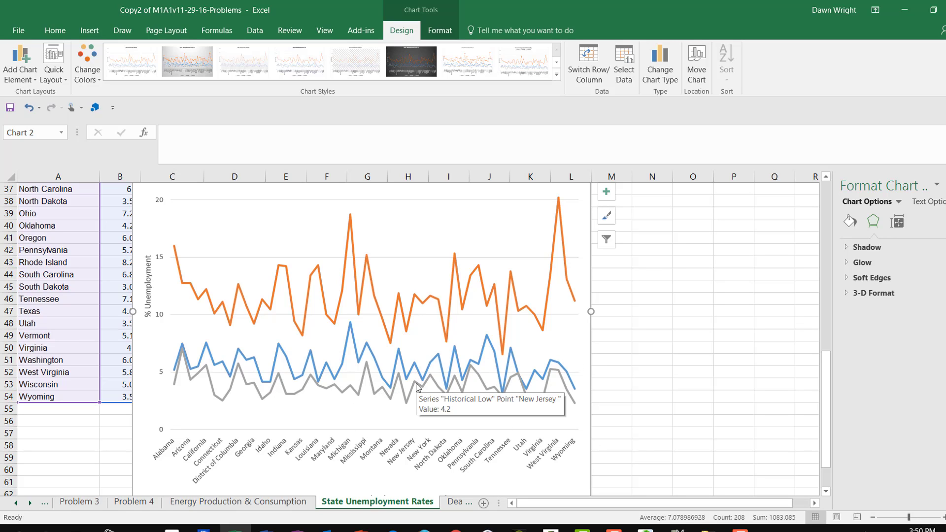
# Change the line chart back to the Clustered Column type
pyautogui.click(666, 74)
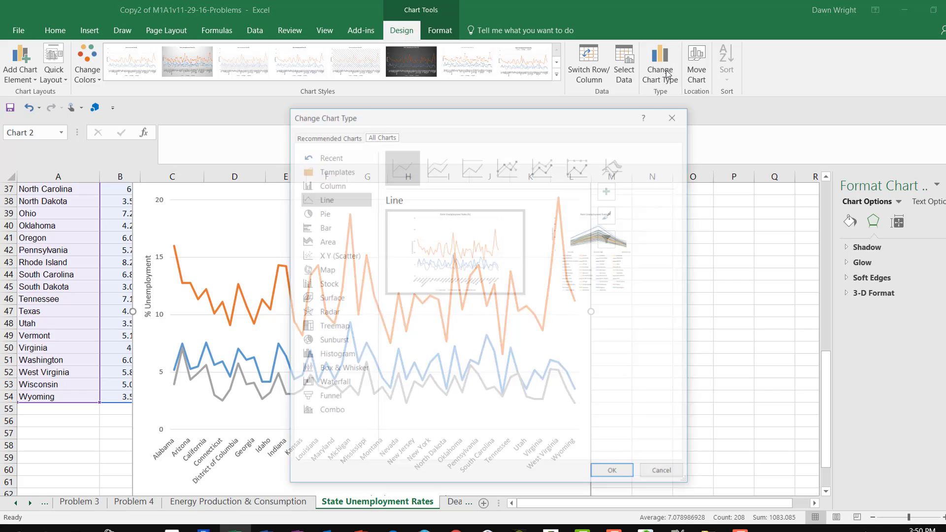
pyautogui.click(328, 185)
pyautogui.moveTo(510, 342)
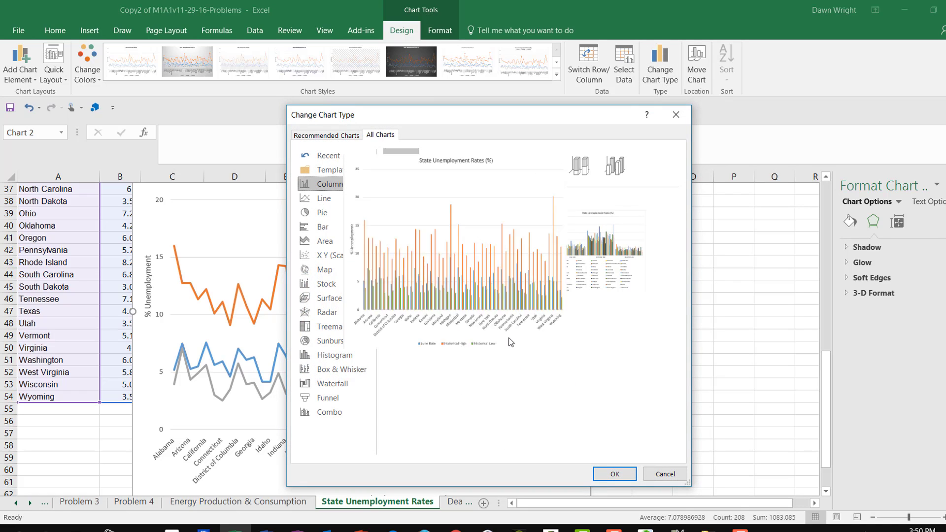
pyautogui.click(617, 472)
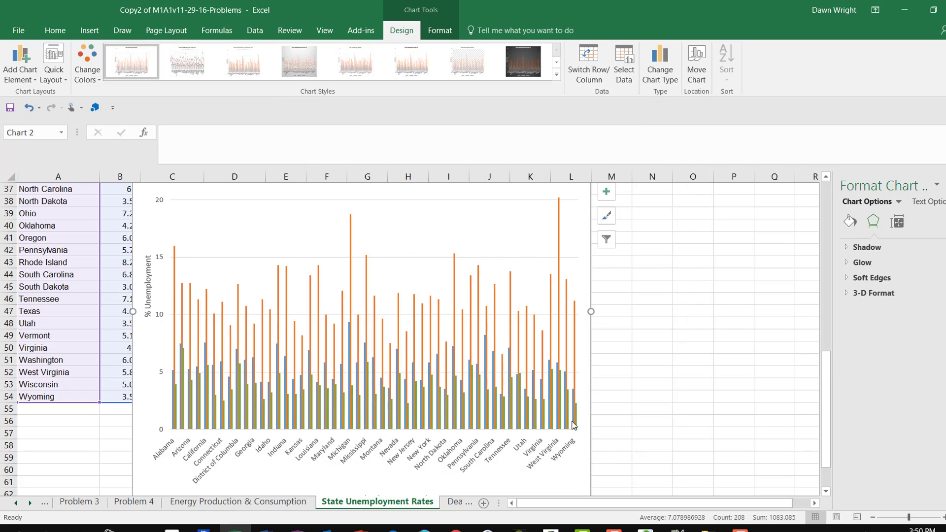
pyautogui.moveTo(573, 425)
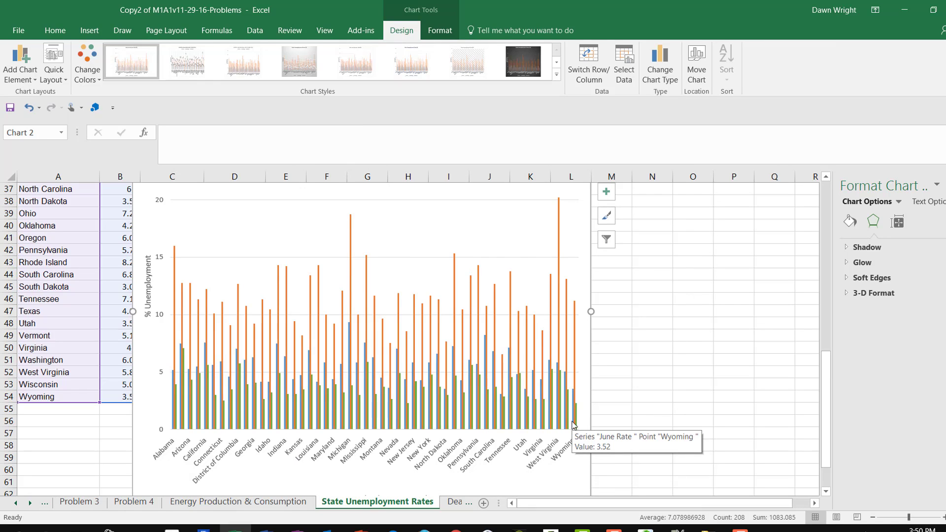